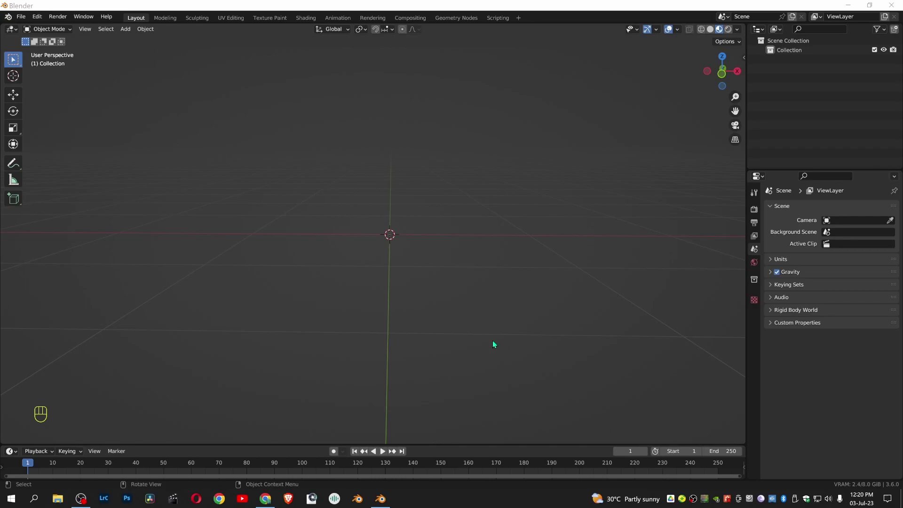
- Add an icosphere at the origin and show it with Solid viewport shading
left_click(410, 250)
key("shift+a")
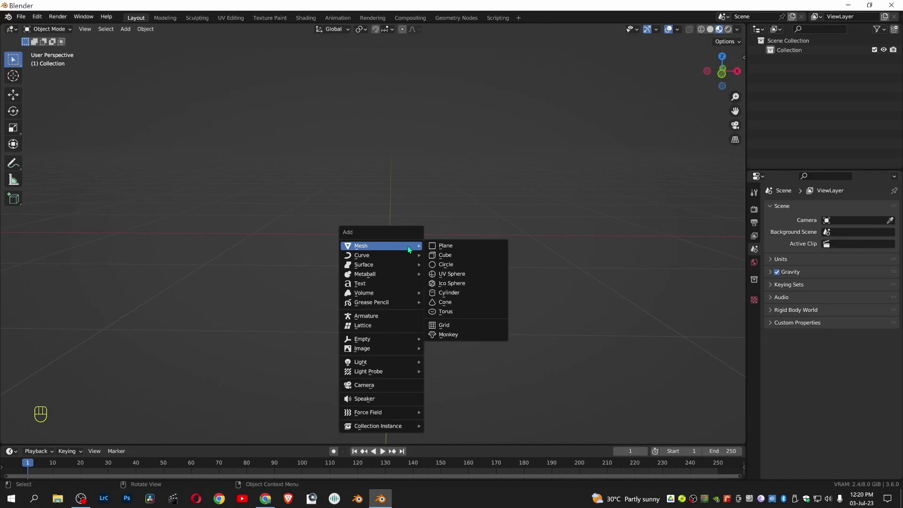
left_click(465, 284)
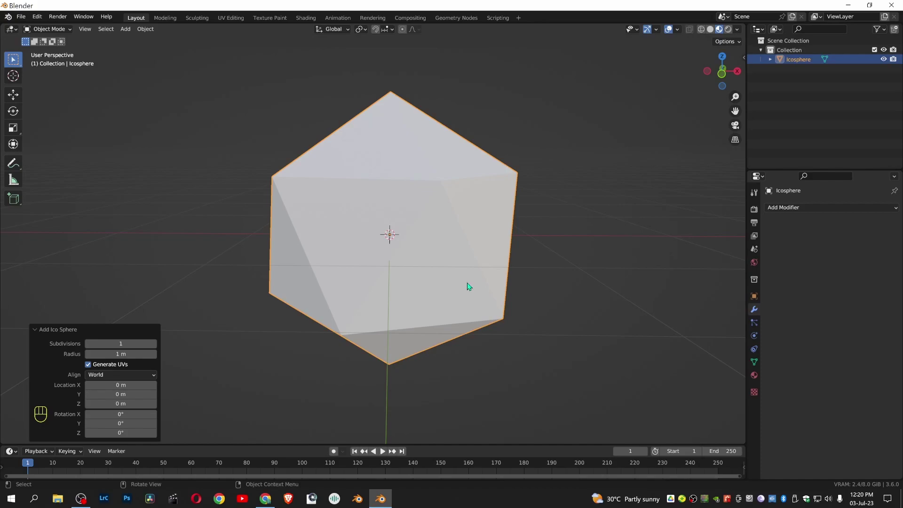
left_click(710, 30)
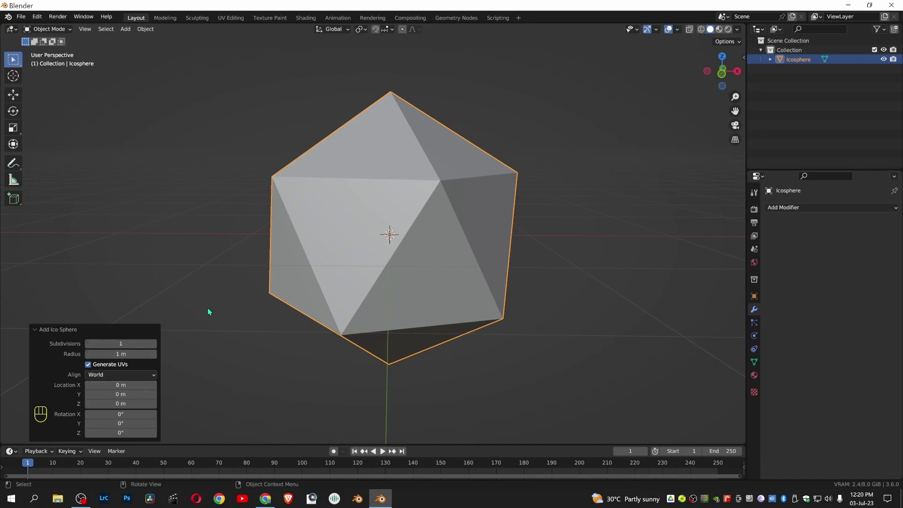
- Add a Bevel modifier set to Vertices with an amount of 0.35 m
left_click(793, 210)
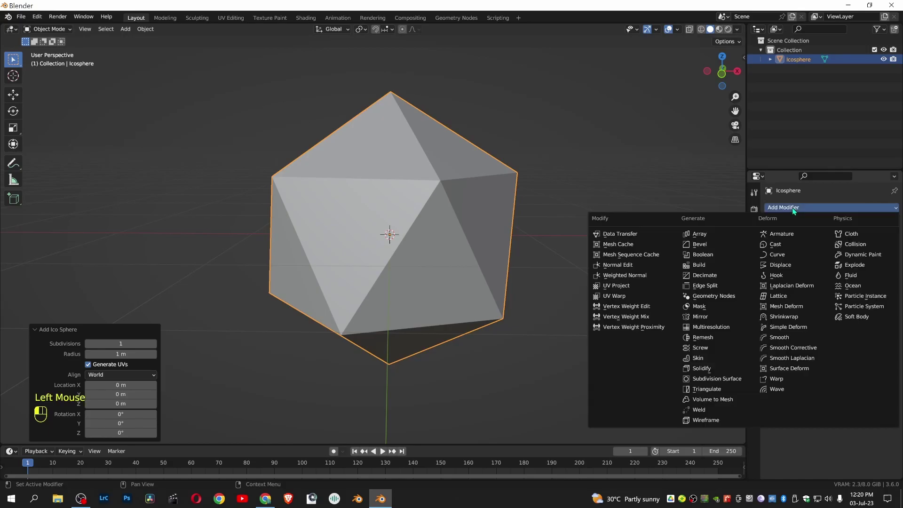
left_click(719, 244)
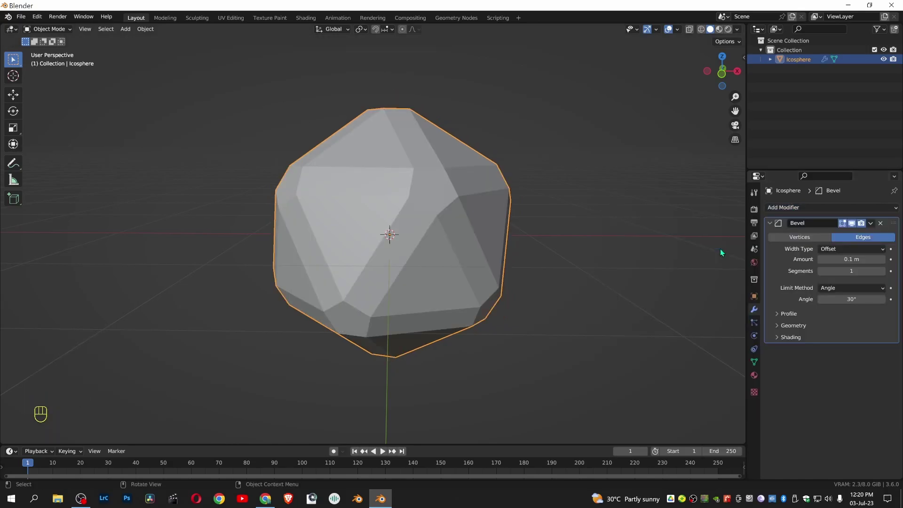
left_click(801, 241)
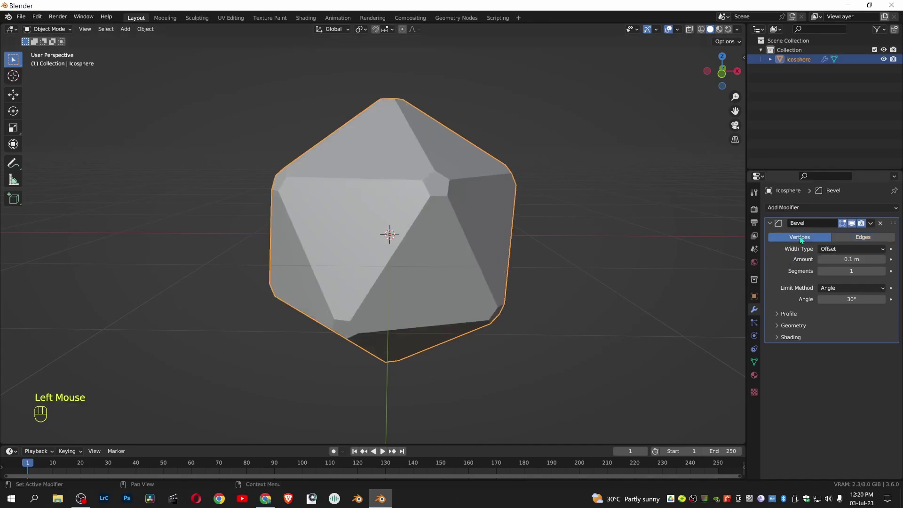
left_click(847, 261)
type("0.3")
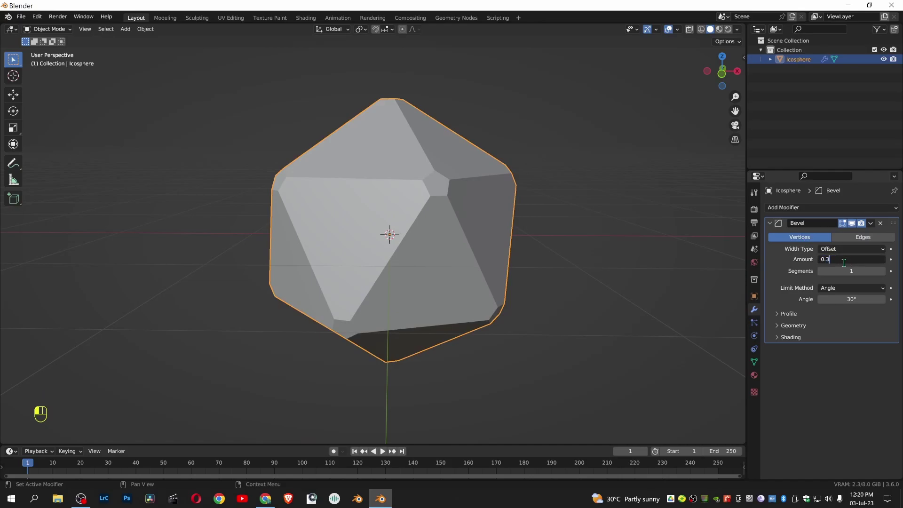
type("5")
key("Return")
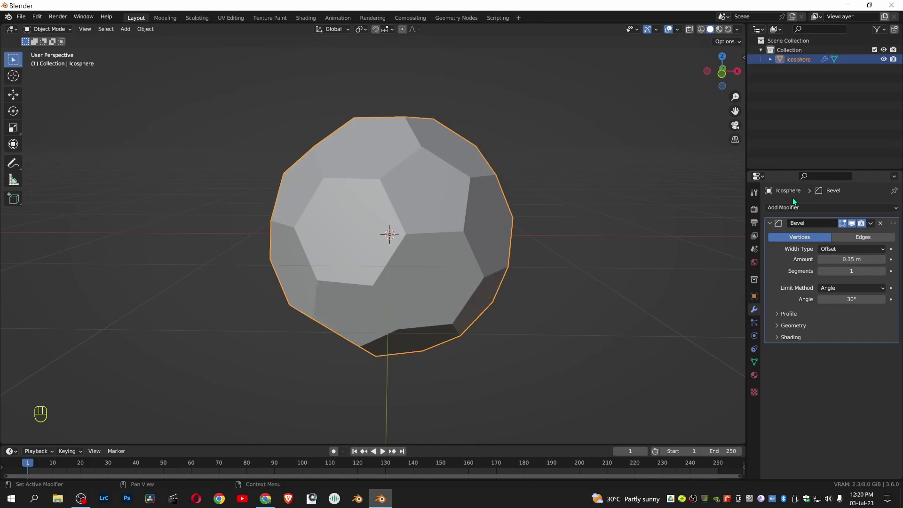
- Apply the vertex bevel permanently to the icosphere mesh
left_click(872, 224)
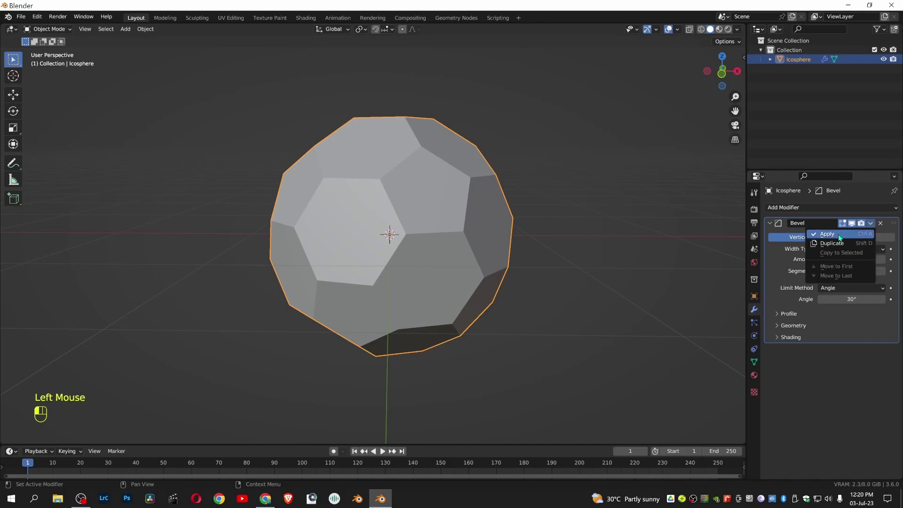
left_click(839, 234)
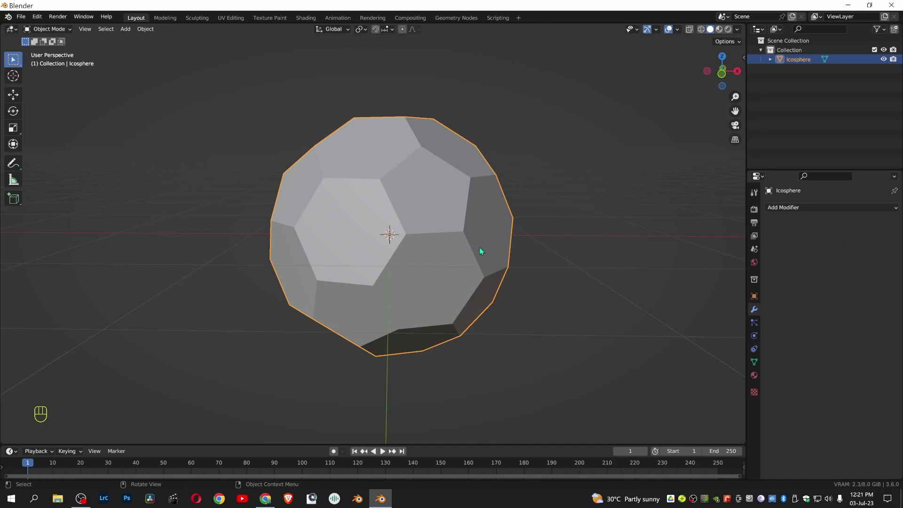
- Create a first, white material on the icosphere in Material Properties
left_click(648, 270)
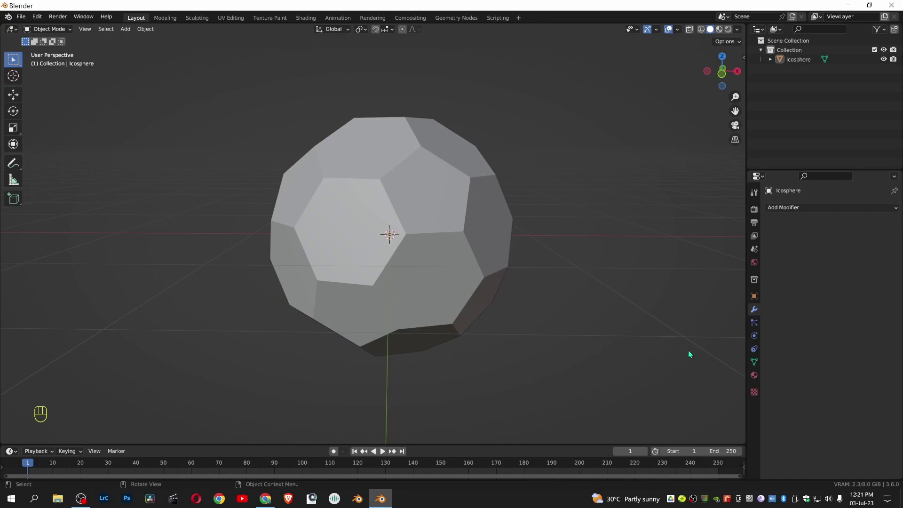
left_click(754, 376)
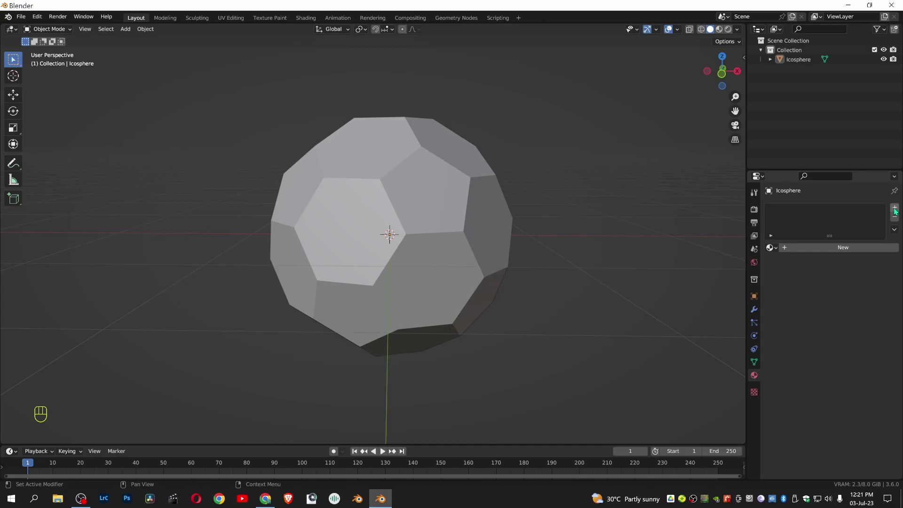
left_click(844, 248)
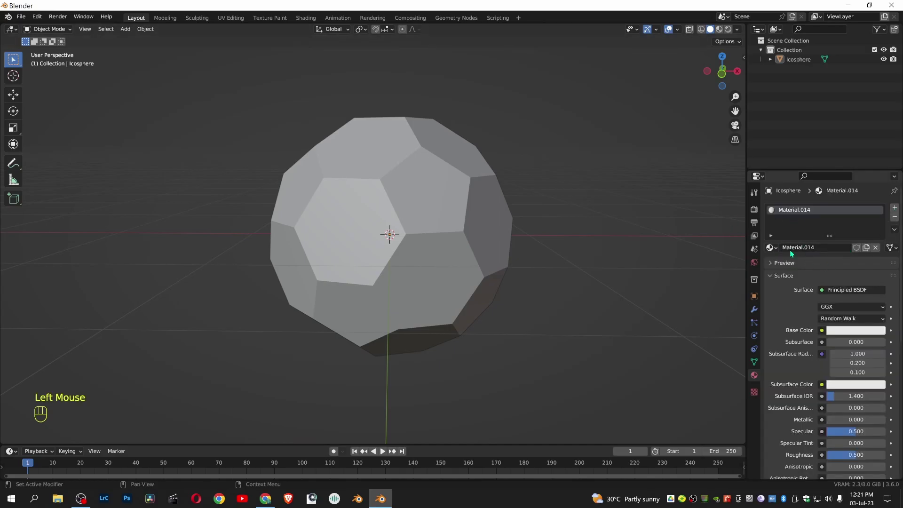
- Add a second material slot with a new material whose base colour is black
left_click(894, 210)
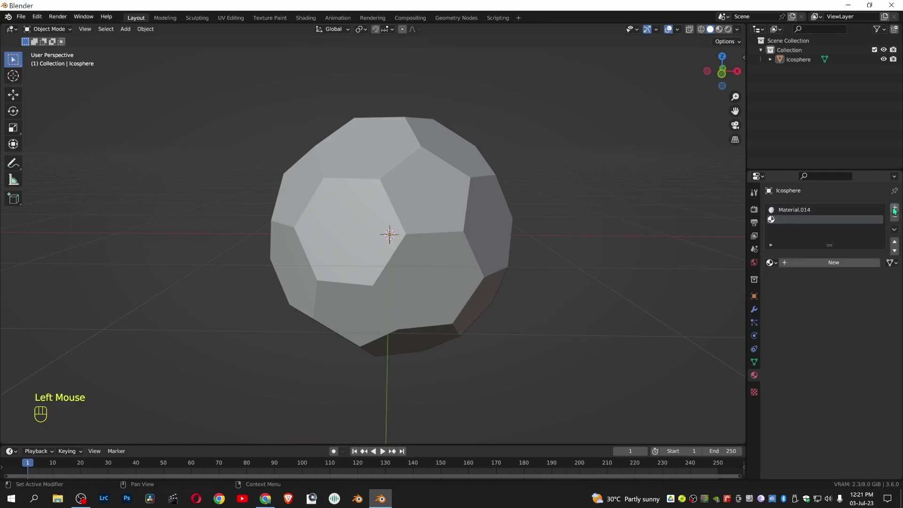
left_click(852, 266)
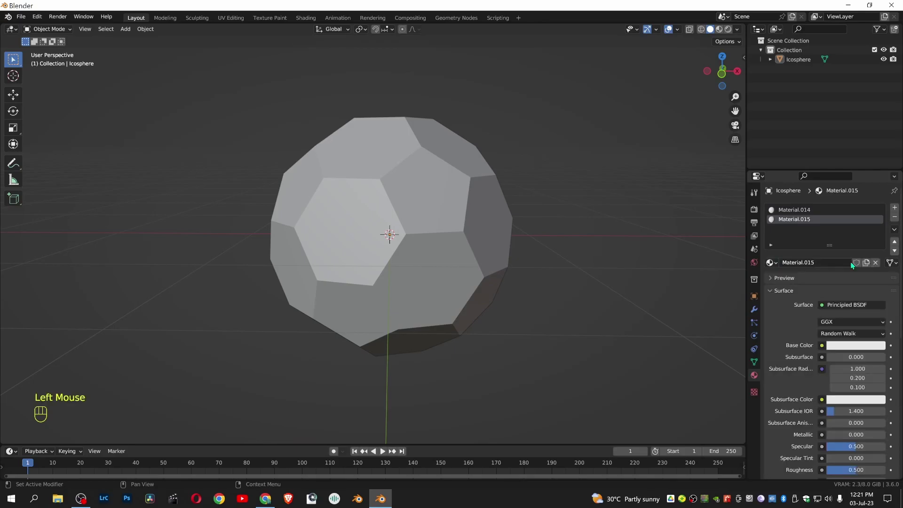
left_click(845, 350)
left_click_drag(878, 222, 881, 285)
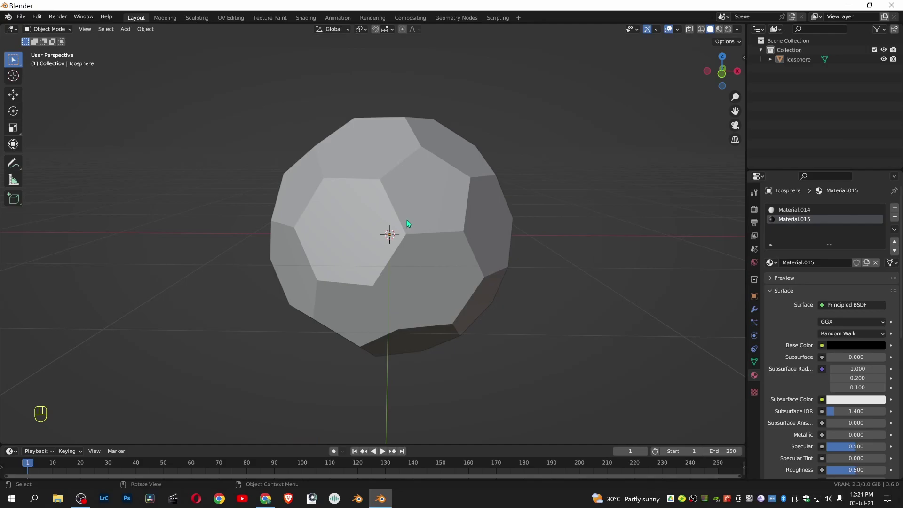
left_click(429, 209)
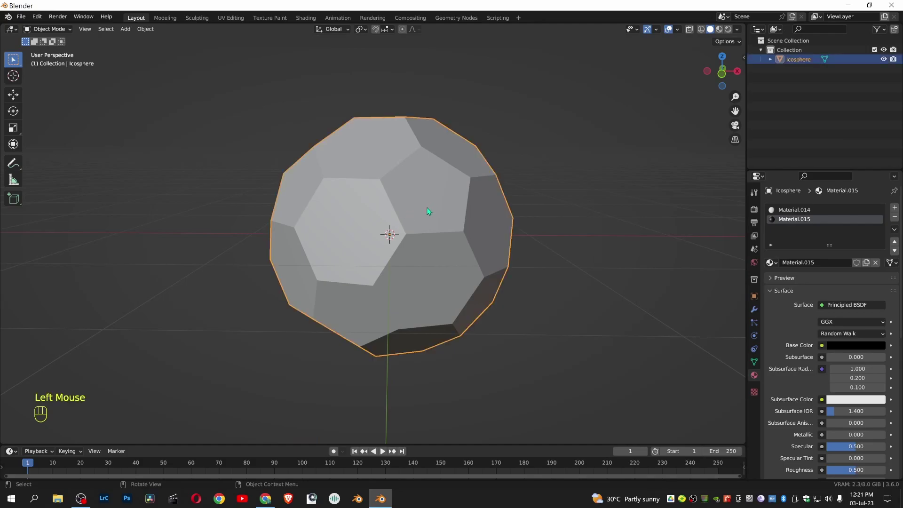
- In edit mode, select the pentagon face and every face sharing its area
key("Tab")
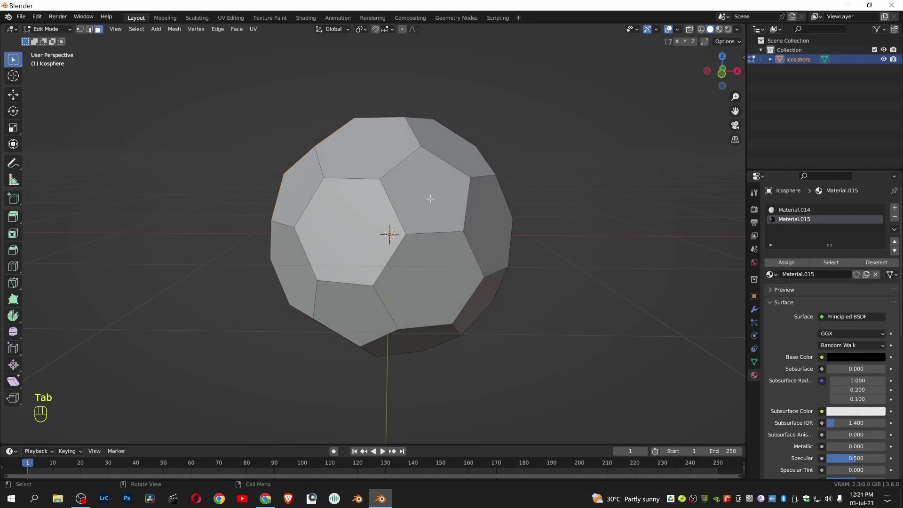
middle_click_drag(427, 197, 356, 292)
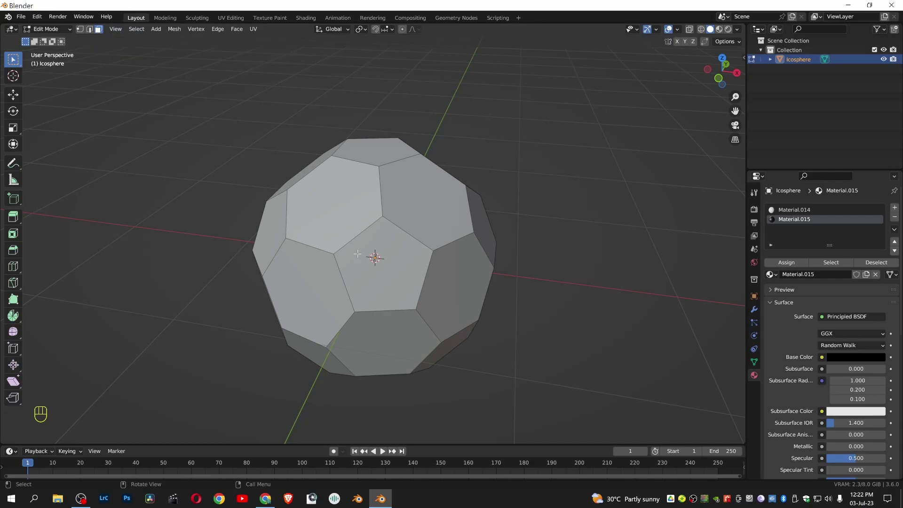
left_click(397, 284)
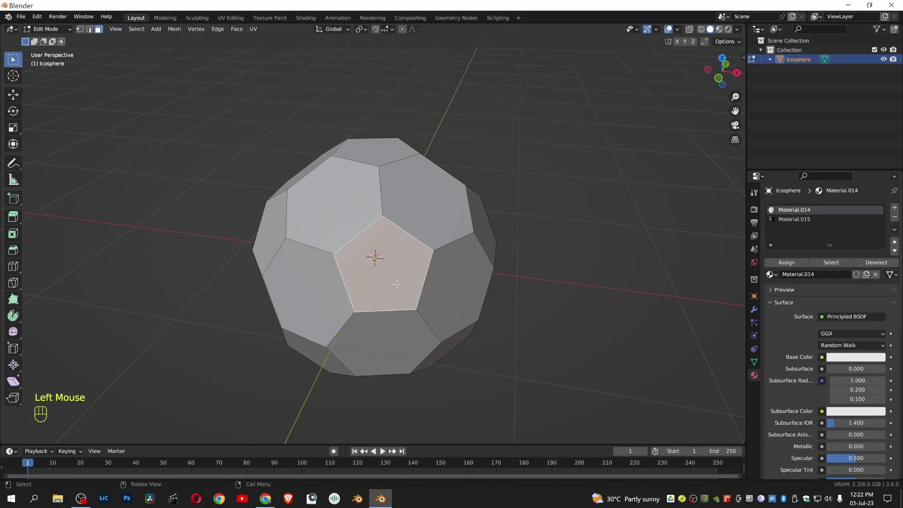
left_click(140, 30)
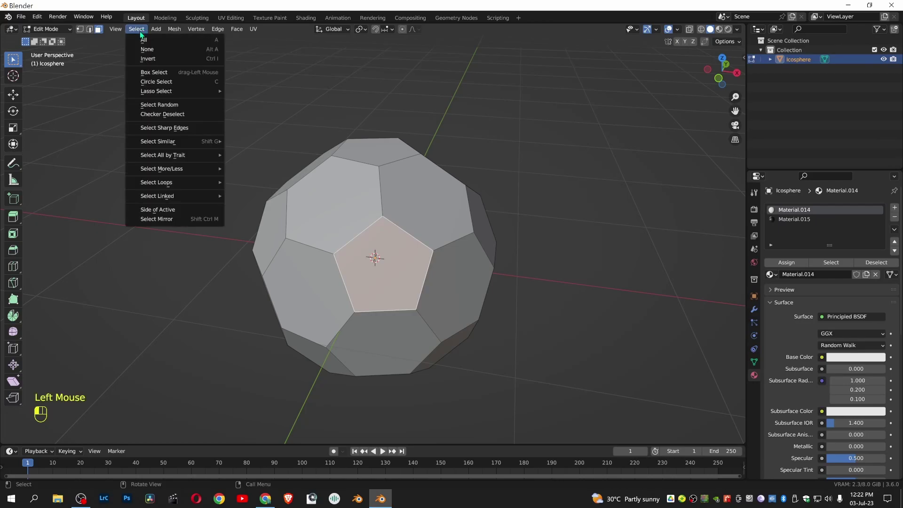
mouse_move(158, 141)
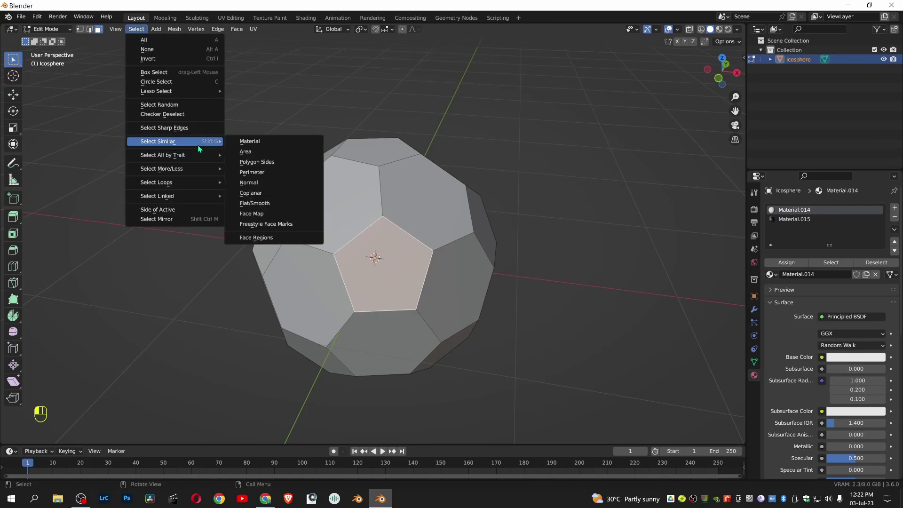
left_click(266, 156)
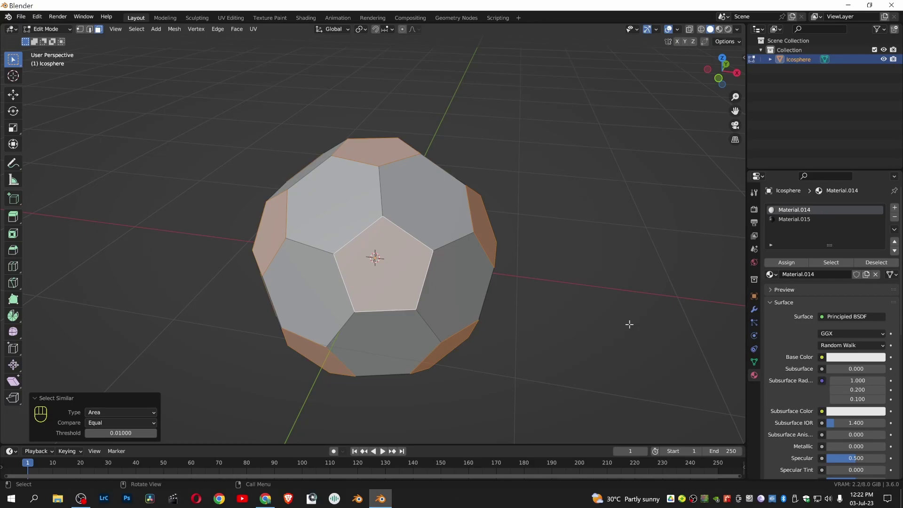
- In Material Preview, assign the black Material.015 to the selected pentagons
left_click(718, 29)
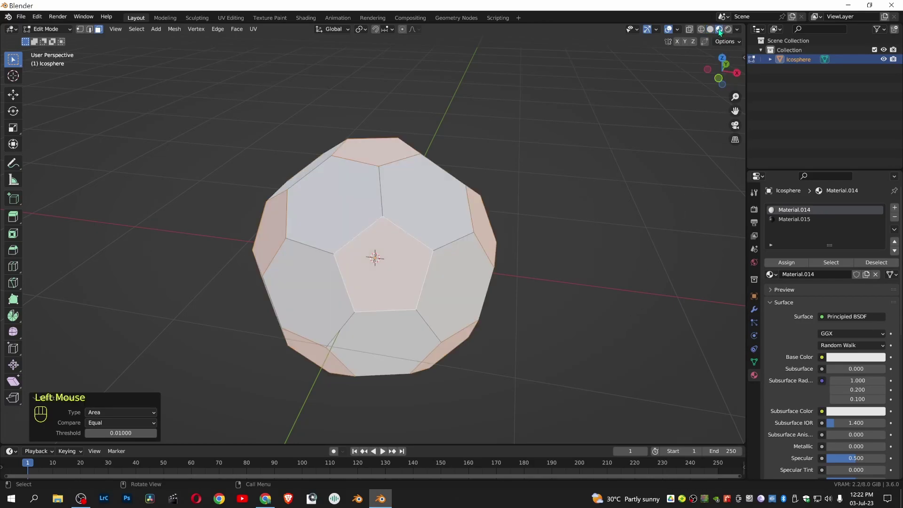
left_click(794, 220)
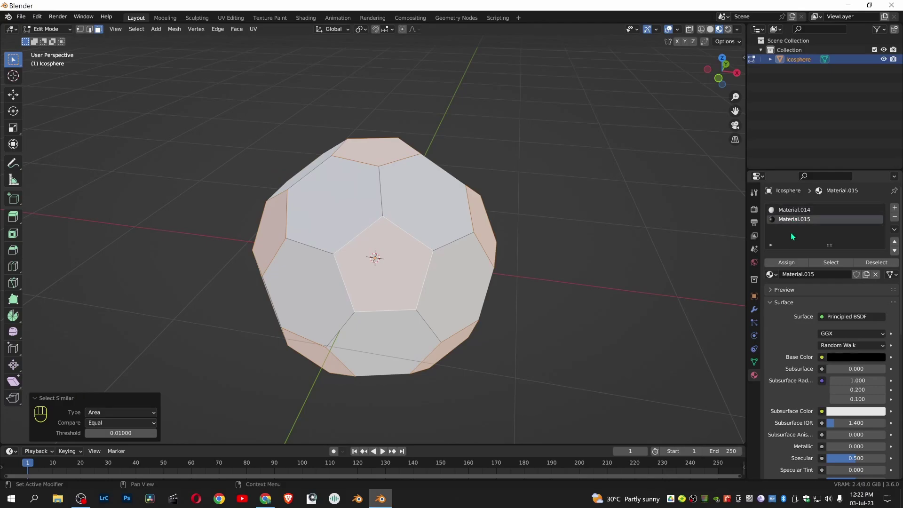
left_click(786, 263)
left_click(622, 291)
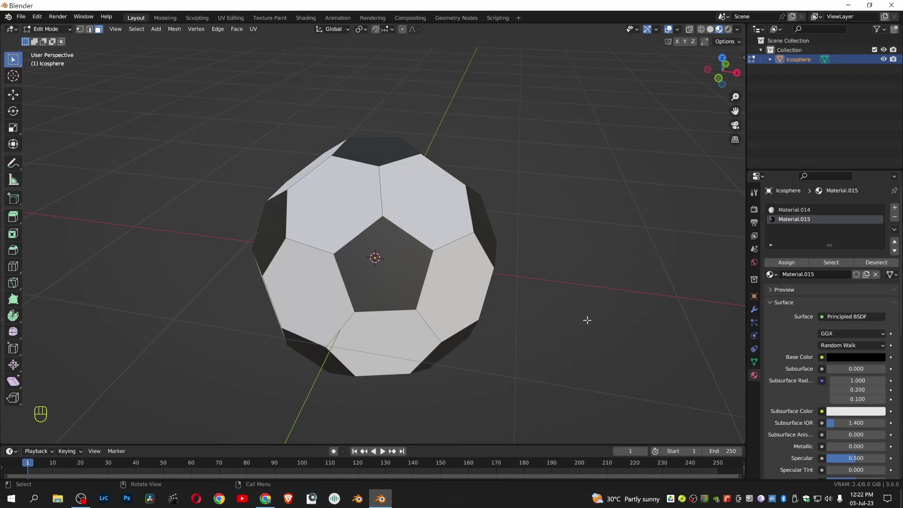
middle_click_drag(587, 319, 574, 246)
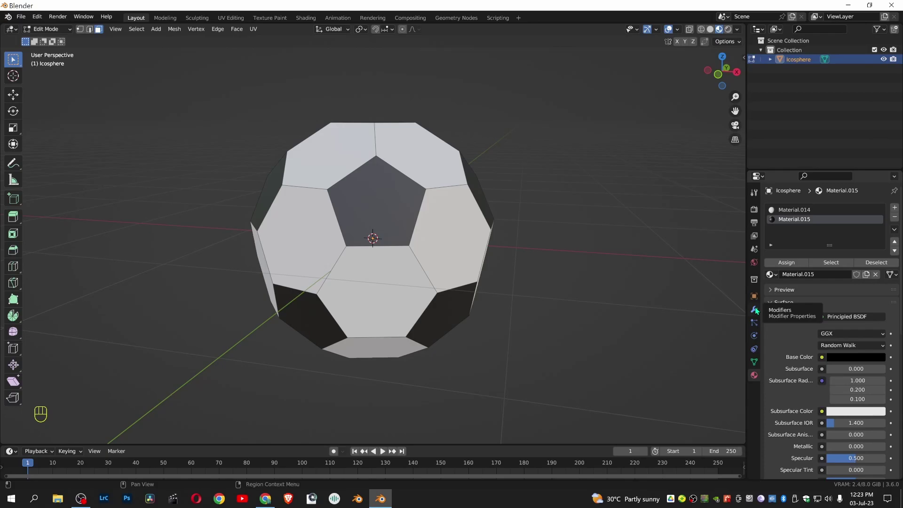
- Show the ball's Modifier Properties, currently listing no modifiers
left_click(754, 311)
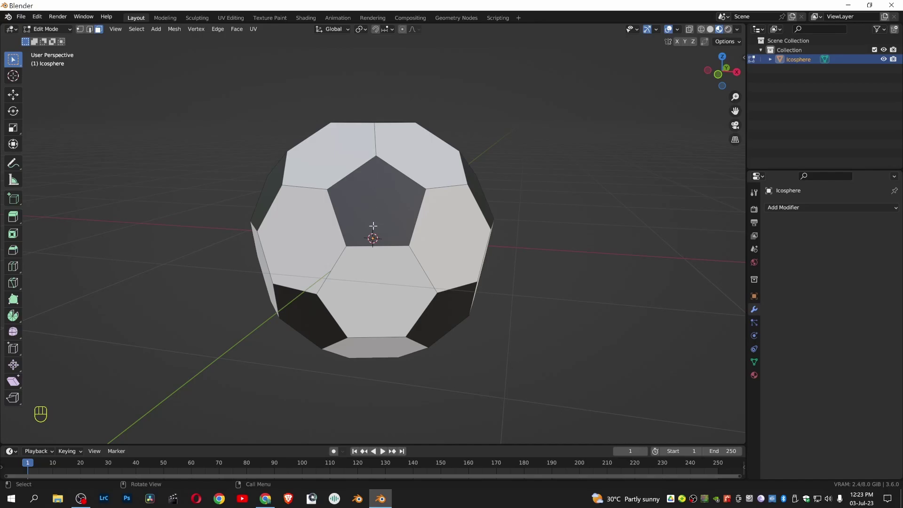
- Extrude all faces individually by about 0.034 m, then return to object mode
key("a")
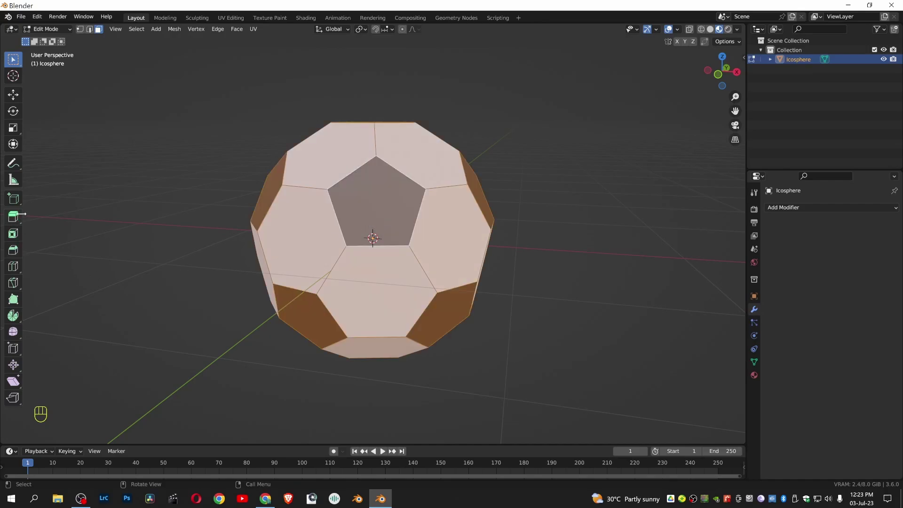
left_click(16, 224)
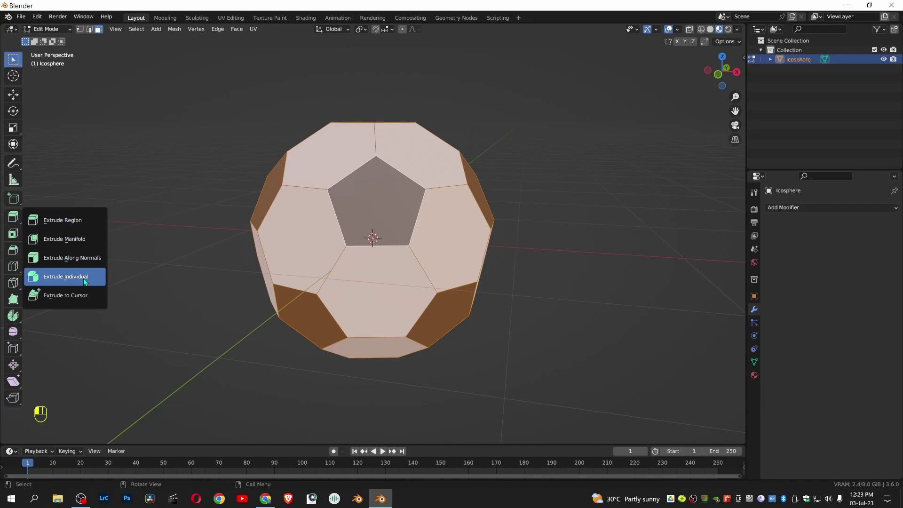
left_click(83, 278)
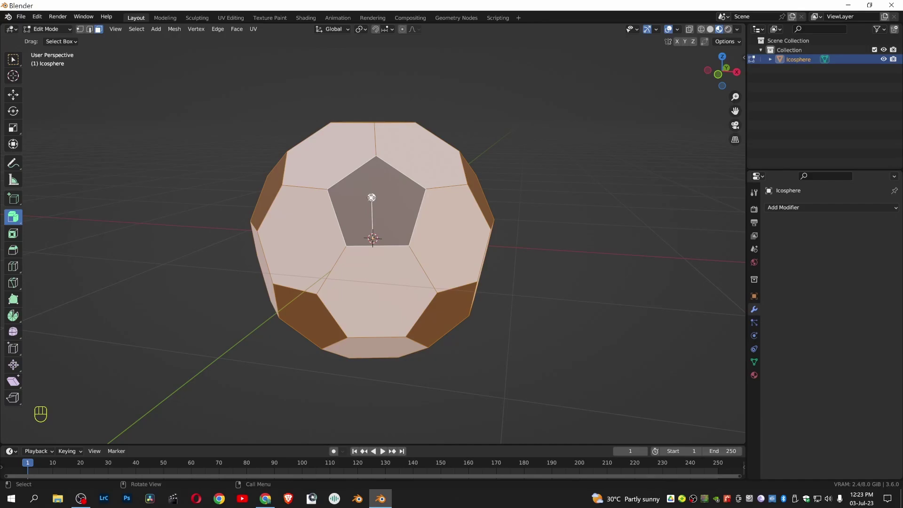
left_click_drag(371, 196, 370, 195)
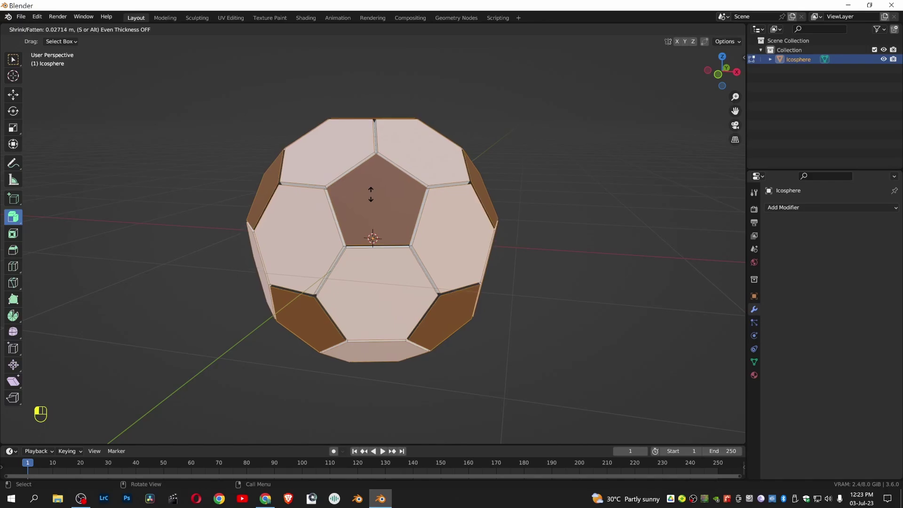
left_click_drag(370, 195, 369, 192)
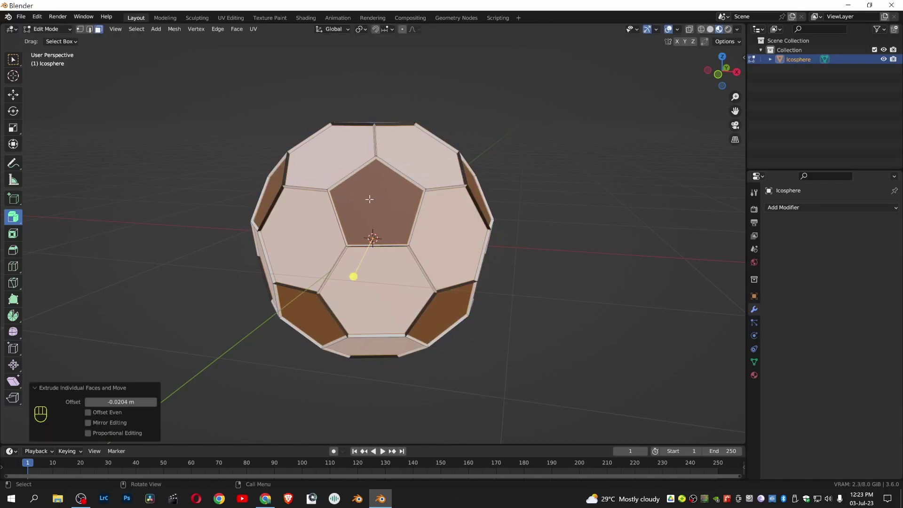
left_click_drag(352, 278, 362, 272)
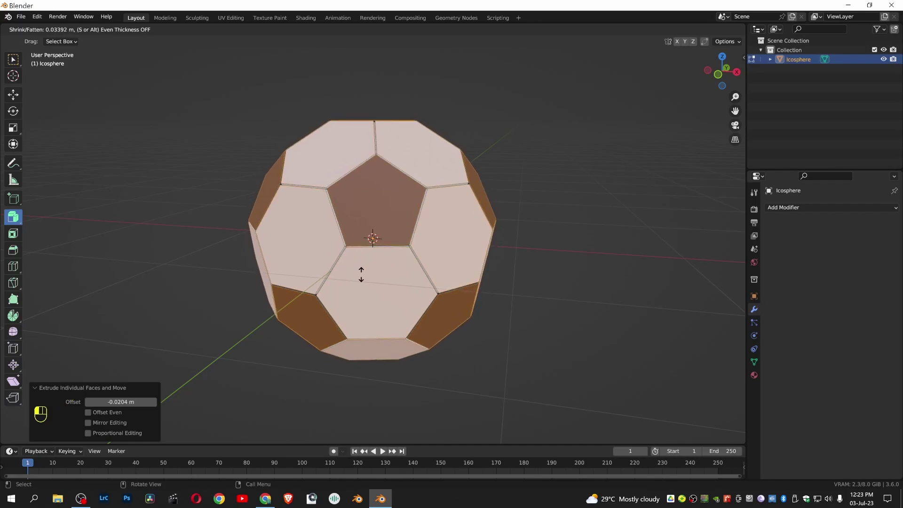
left_click(361, 274)
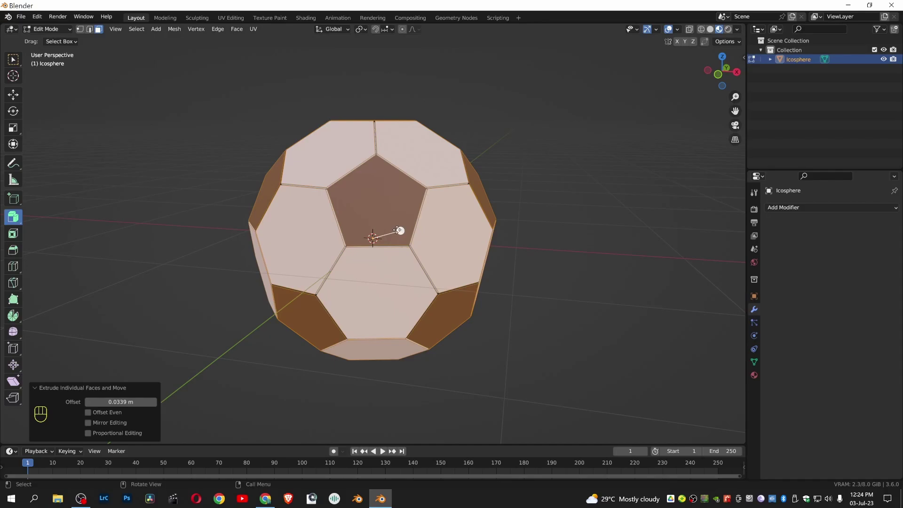
key("Tab")
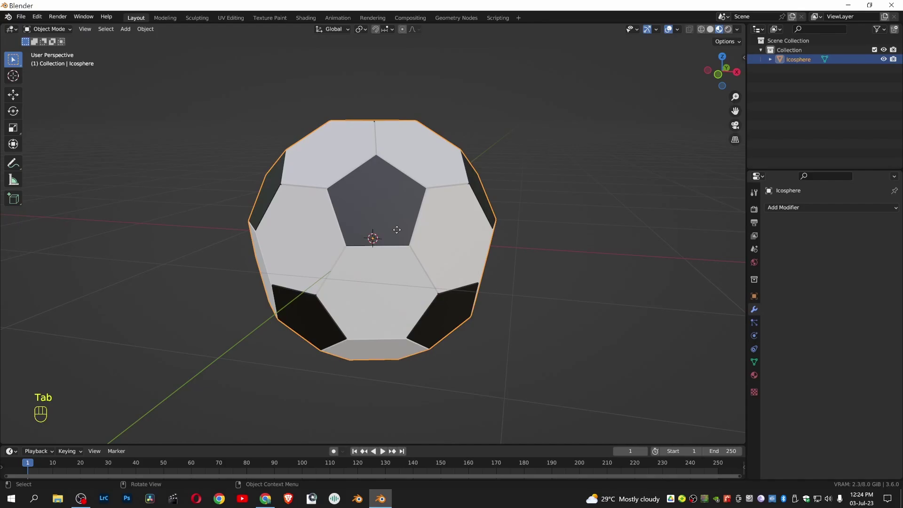
- Add a Simple Subdivision Surface at viewport and render level 3 and apply it
left_click(804, 207)
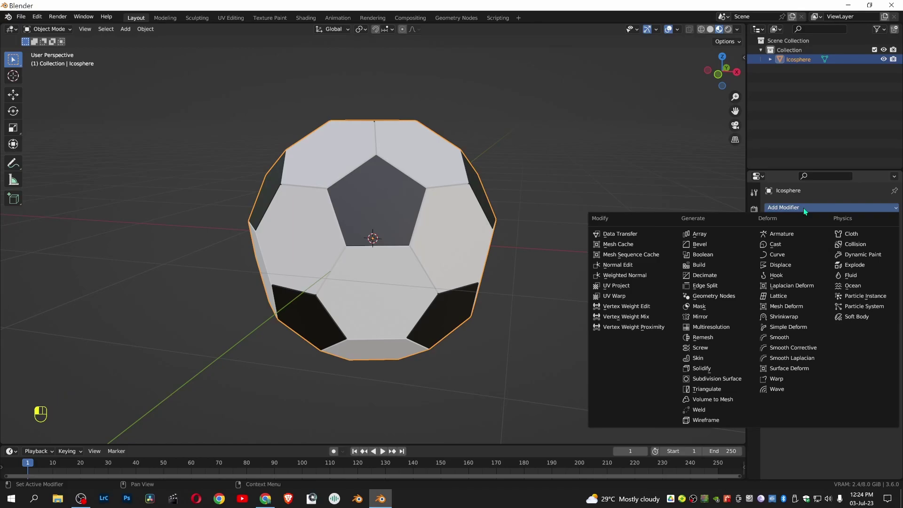
left_click(732, 381)
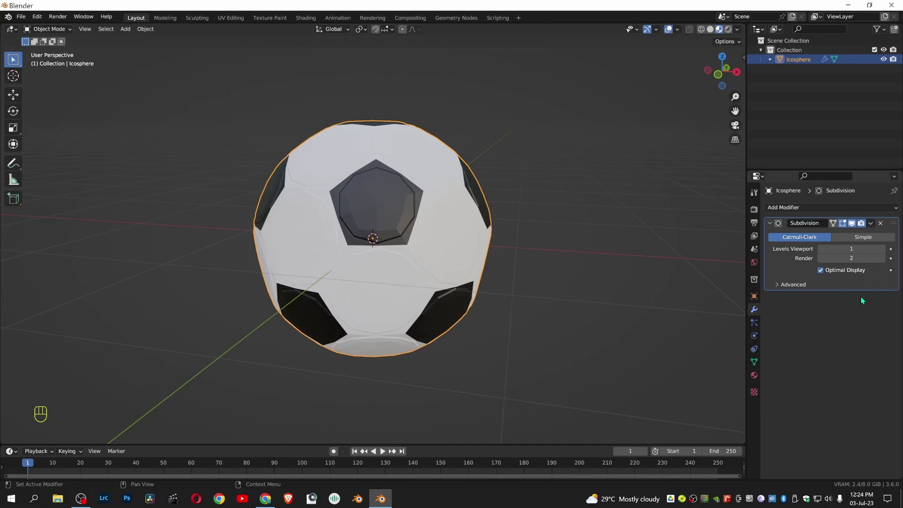
left_click(865, 238)
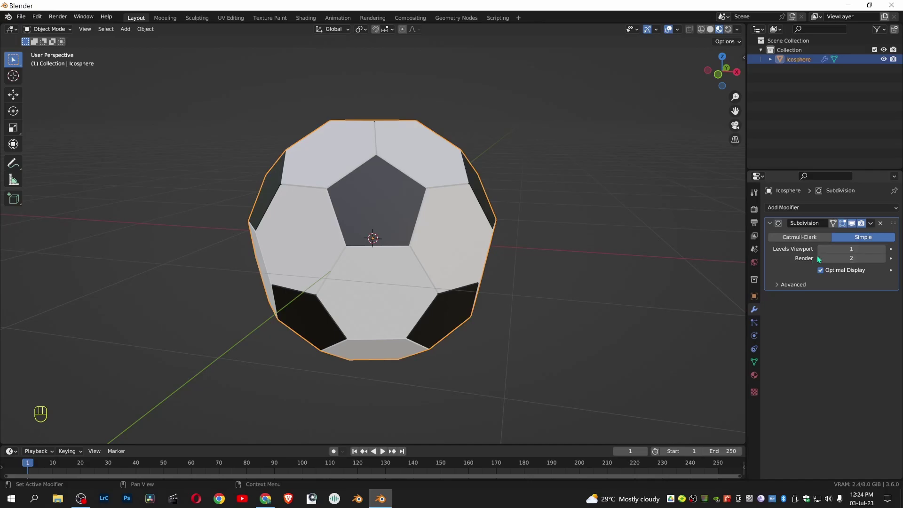
left_click(884, 252)
left_click(884, 252)
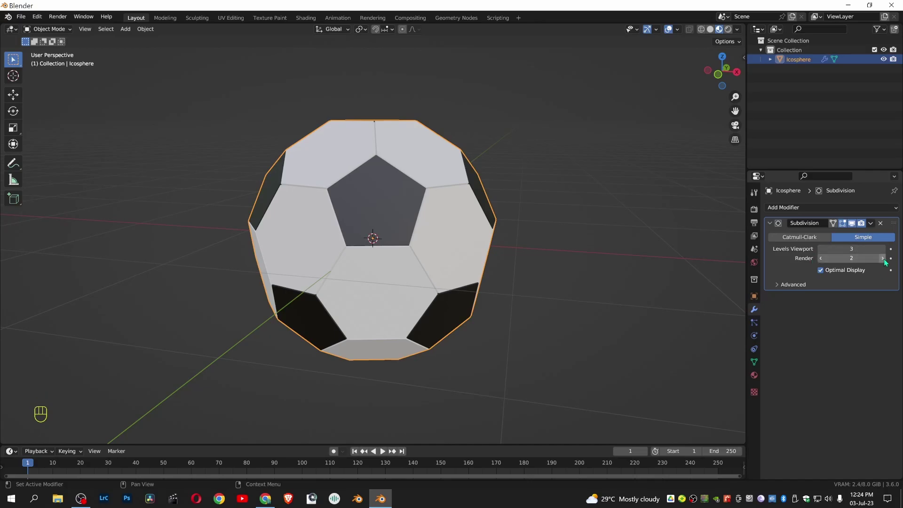
left_click(889, 259)
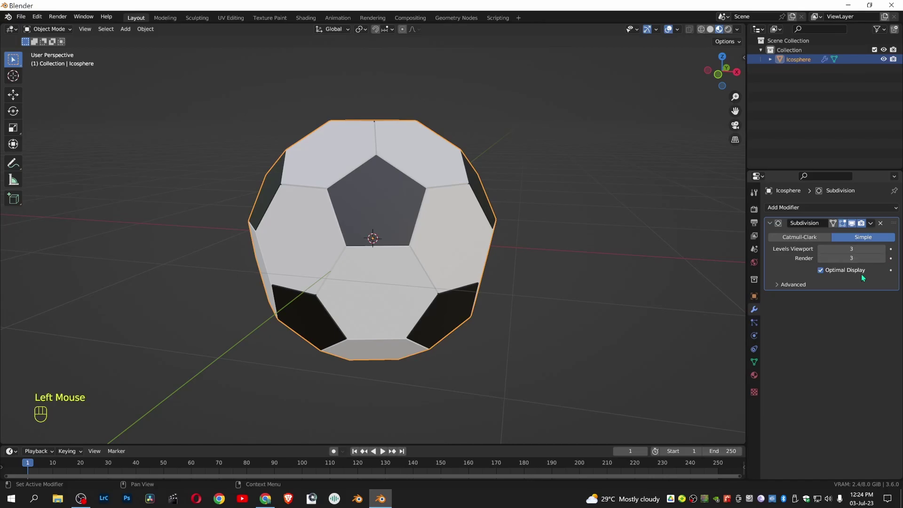
left_click(868, 224)
left_click(844, 238)
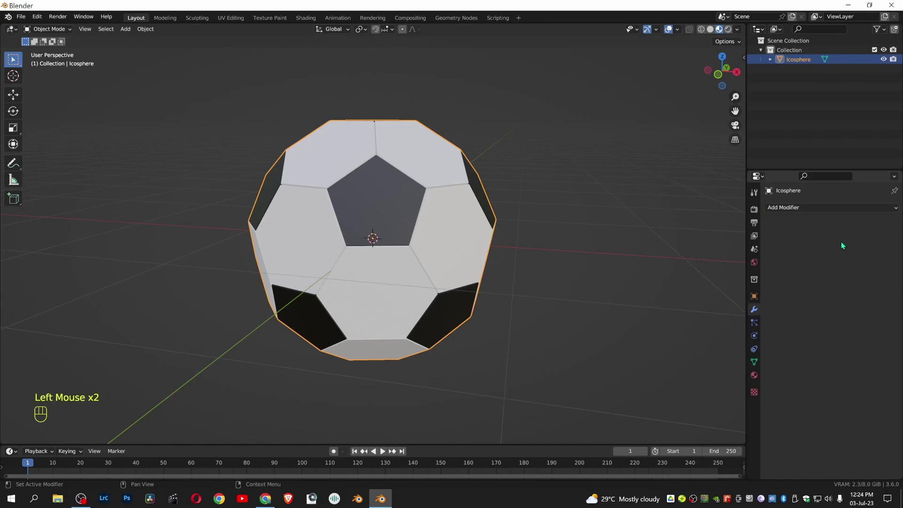
- Add a Cast modifier to round the ball into a sphere
left_click(788, 209)
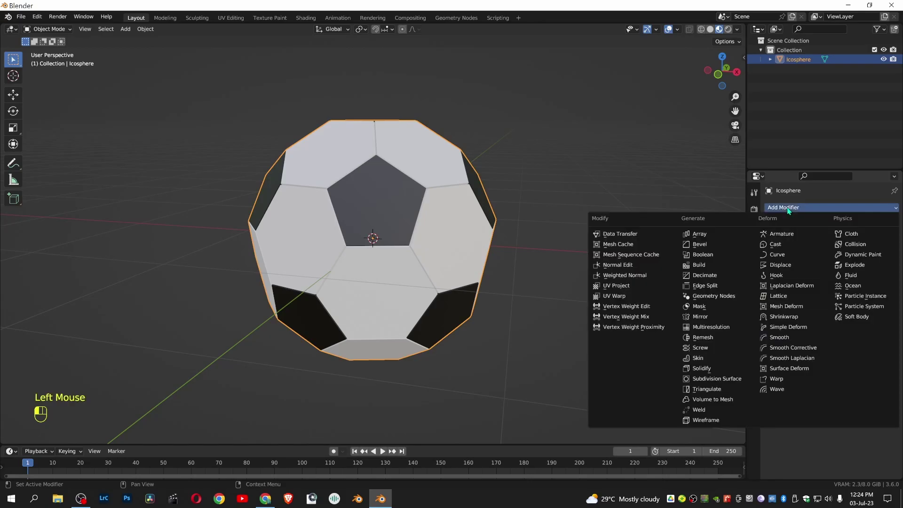
left_click(790, 248)
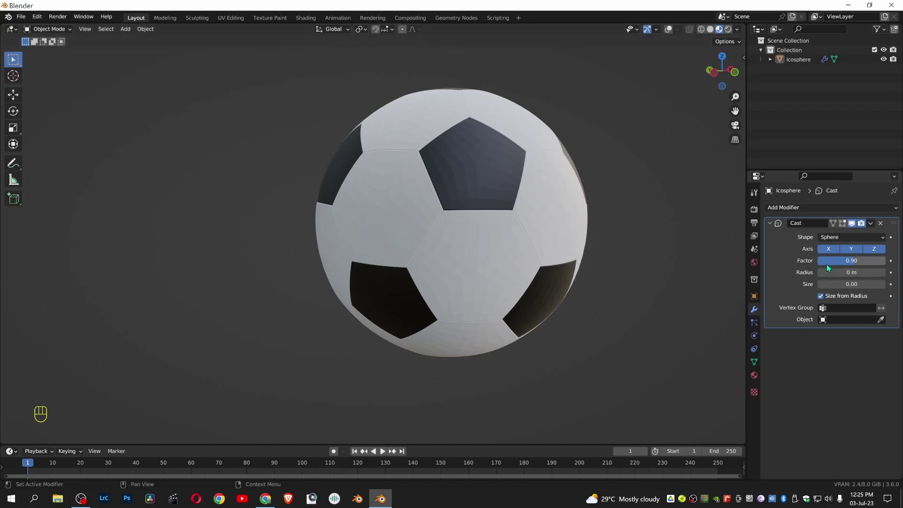
- Select the ball and give it Shade Smooth with Auto Smooth
left_click(488, 173)
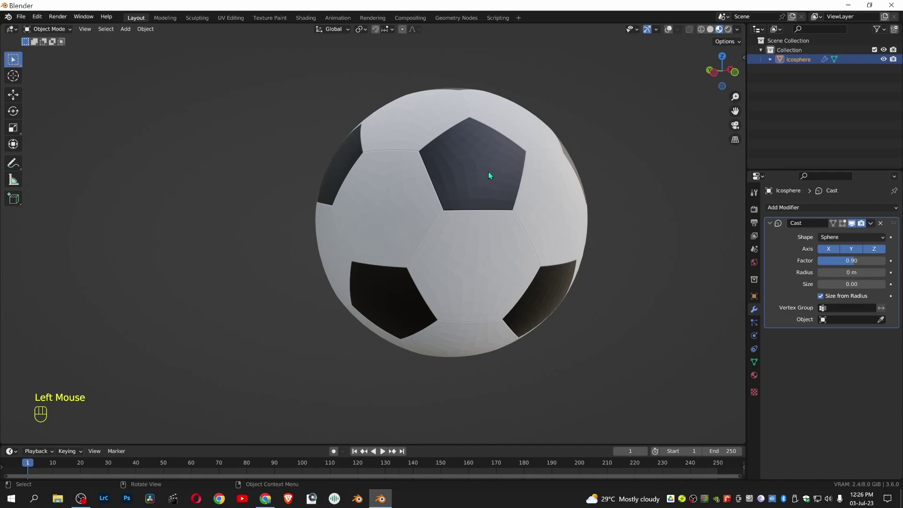
right_click(489, 171)
left_click(489, 172)
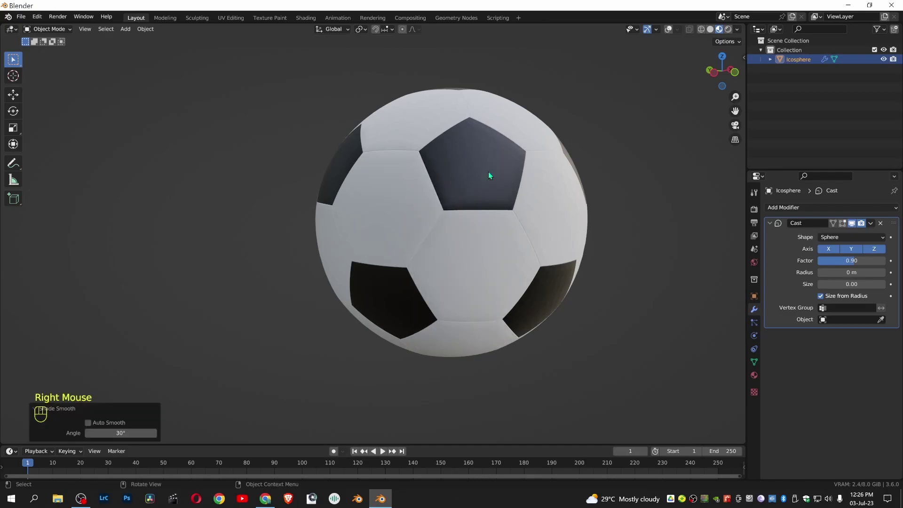